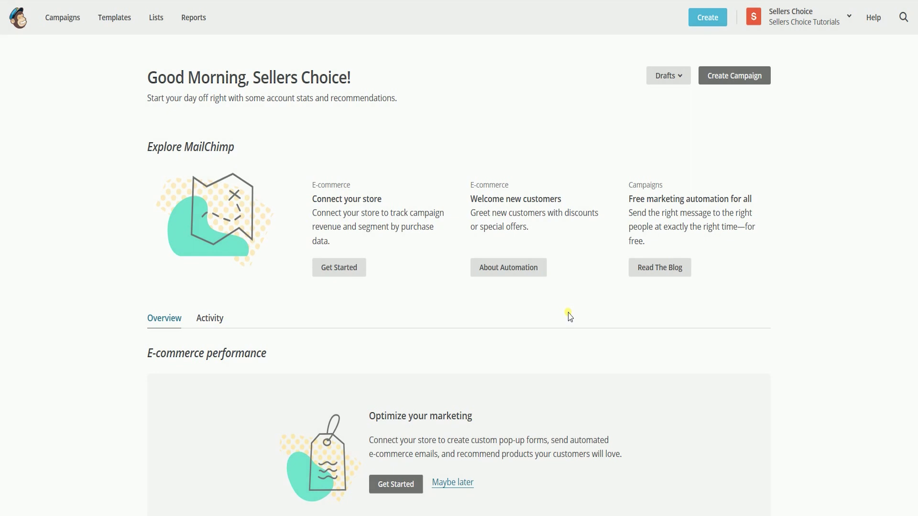
Step: Go to Account > Integrations and scroll the list of services like Facebook, Twitter and Google
{"action": "left_click", "coordinate": [848, 25]}
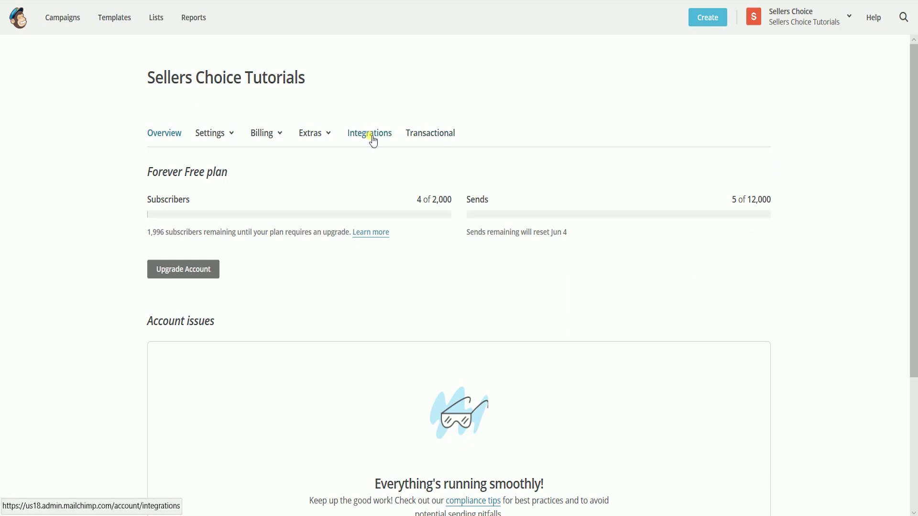
{"action": "left_click", "coordinate": [373, 141]}
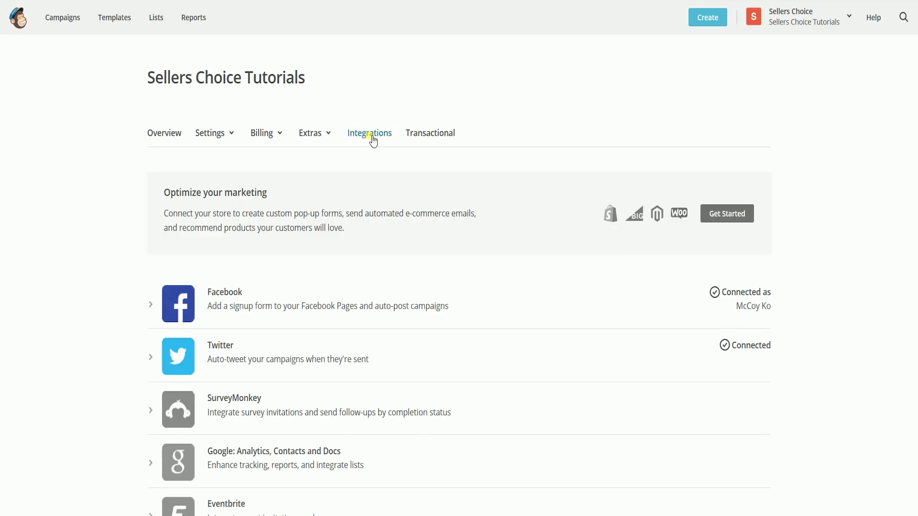
{"action": "scroll", "coordinate": [430, 181], "scroll_direction": "down", "scroll_amount": 3}
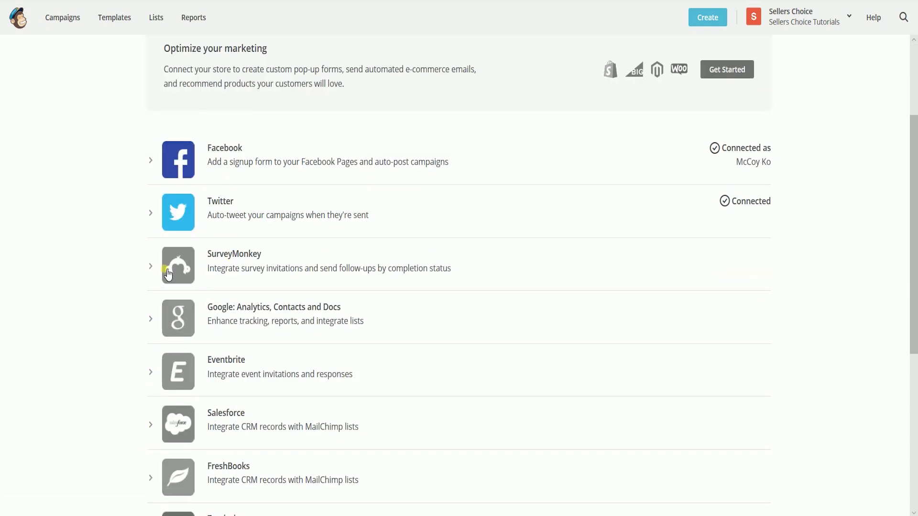
Step: Connect Google: Analytics, Contacts and Docs by signing in with the account password and allowing MailChimp access
{"action": "left_click", "coordinate": [178, 317]}
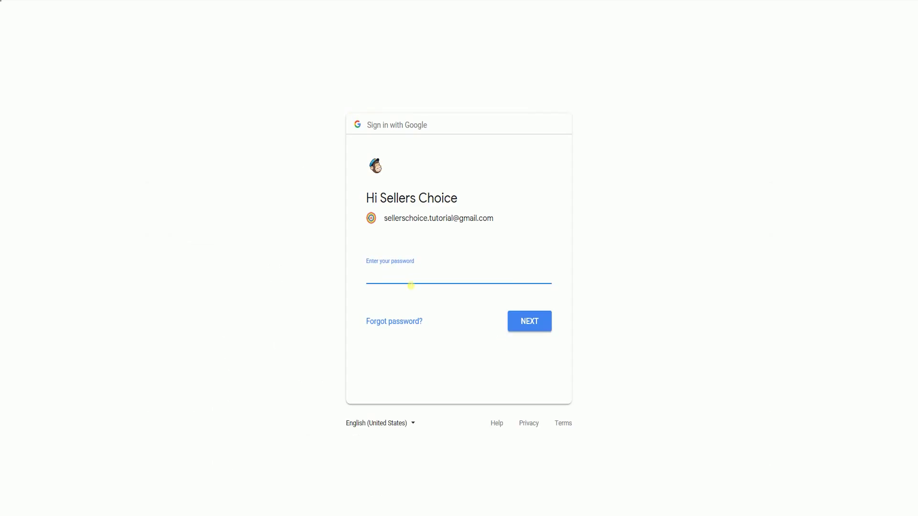
{"action": "key", "text": "ctrl+v"}
{"action": "left_click", "coordinate": [522, 325]}
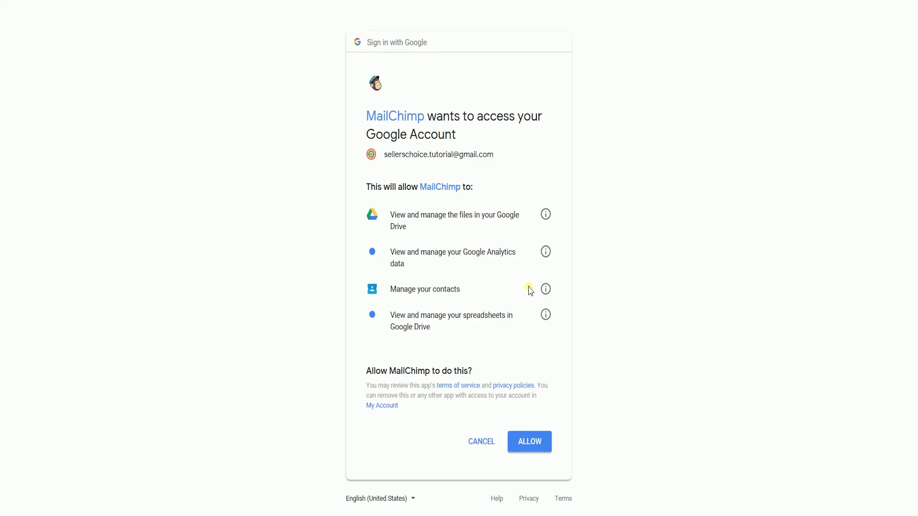
{"action": "left_click", "coordinate": [539, 448]}
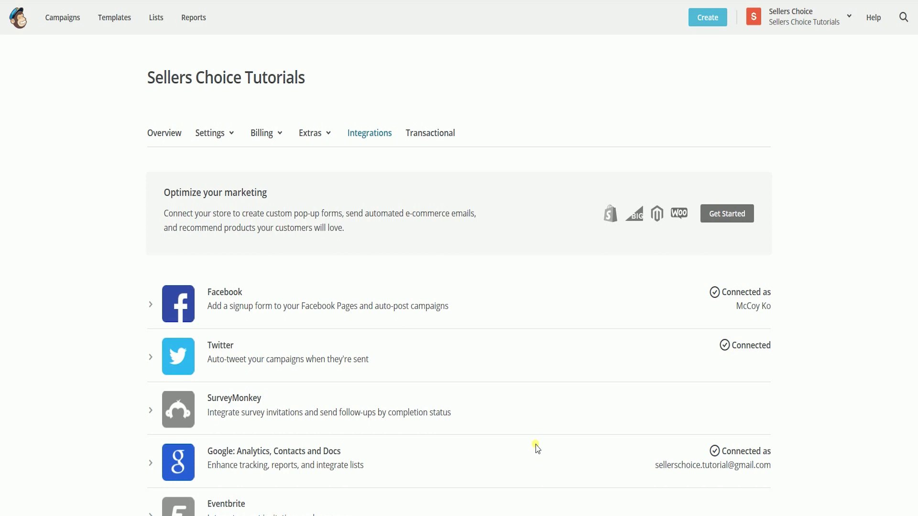
Step: Create a regular email campaign named 'Google Analytics Test Campaign'
{"action": "scroll", "coordinate": [537, 448], "scroll_direction": "down", "scroll_amount": 2}
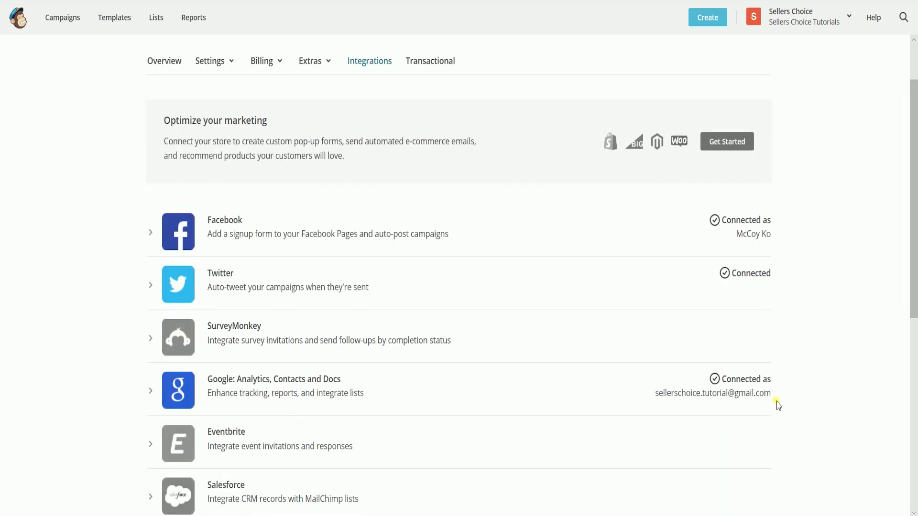
{"action": "scroll", "coordinate": [808, 418], "scroll_direction": "up", "scroll_amount": 2}
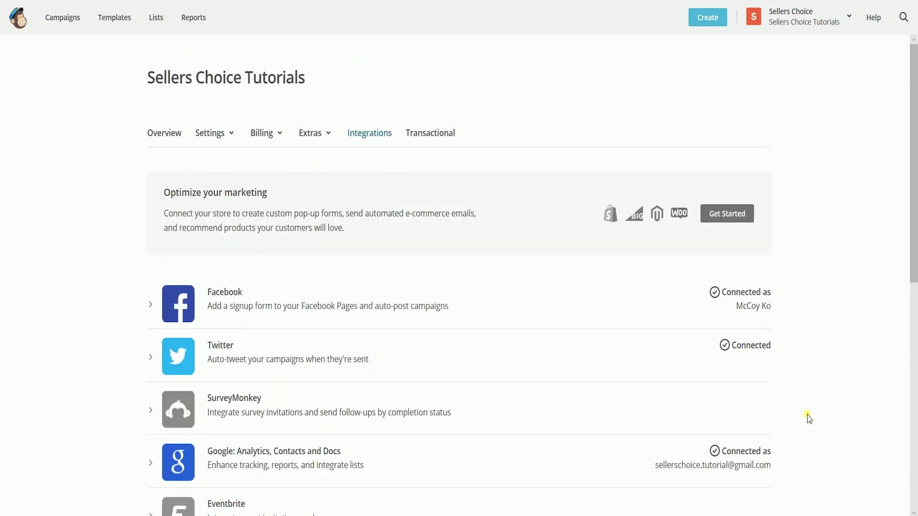
{"action": "left_click", "coordinate": [56, 34]}
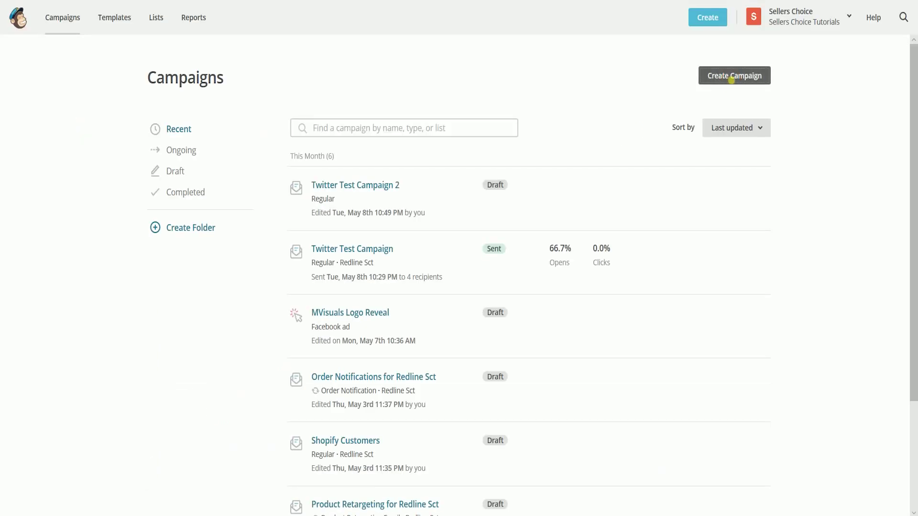
{"action": "left_click", "coordinate": [731, 80]}
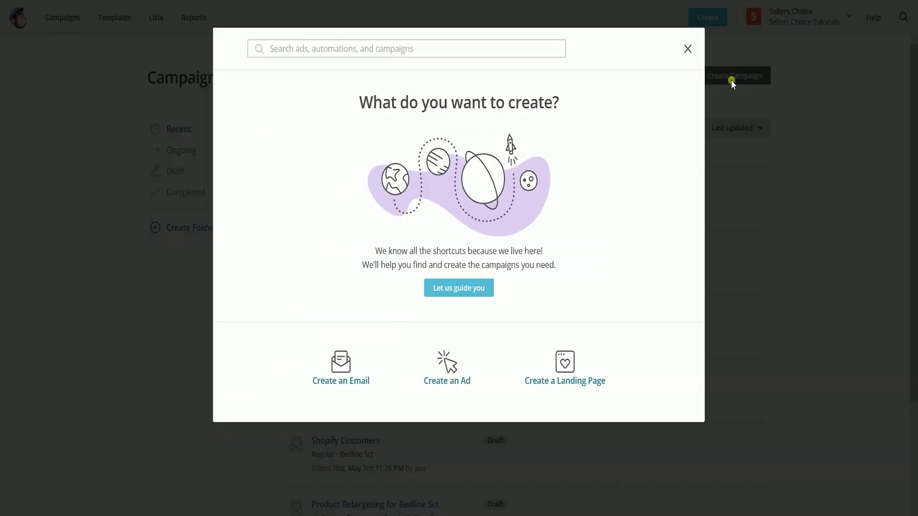
{"action": "left_click", "coordinate": [361, 379]}
{"action": "left_click", "coordinate": [394, 260]}
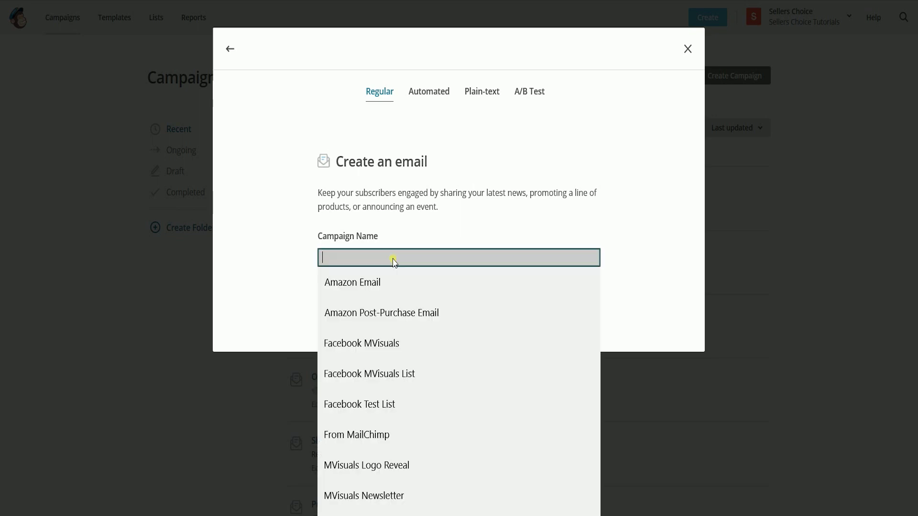
{"action": "type", "text": "Google Analytics "}
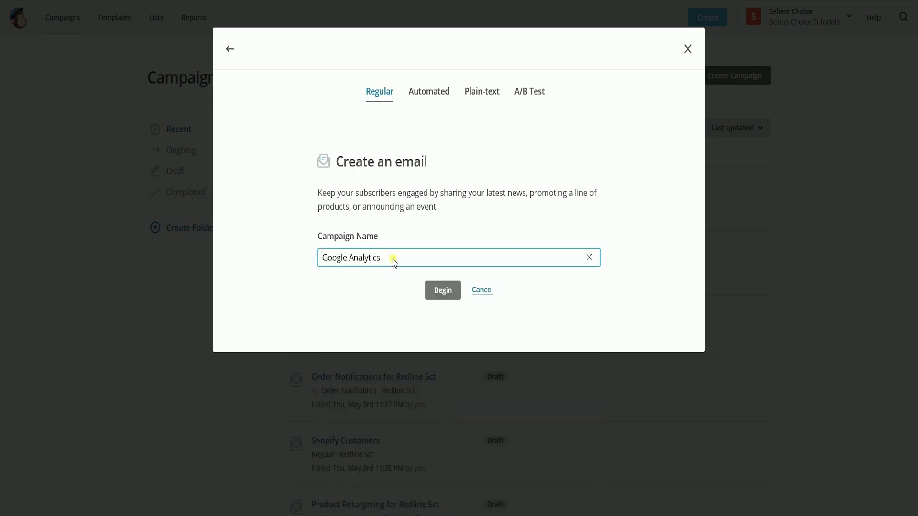
{"action": "type", "text": "Test Campaign"}
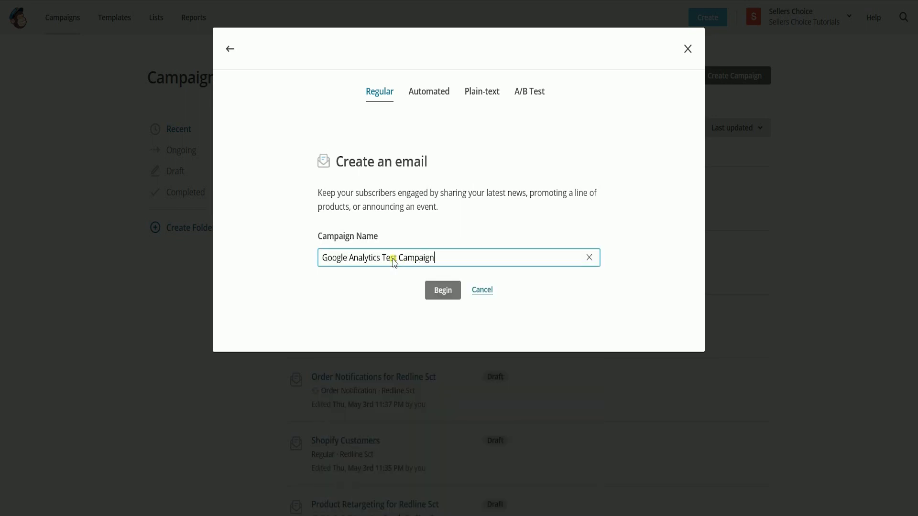
{"action": "left_click", "coordinate": [443, 296]}
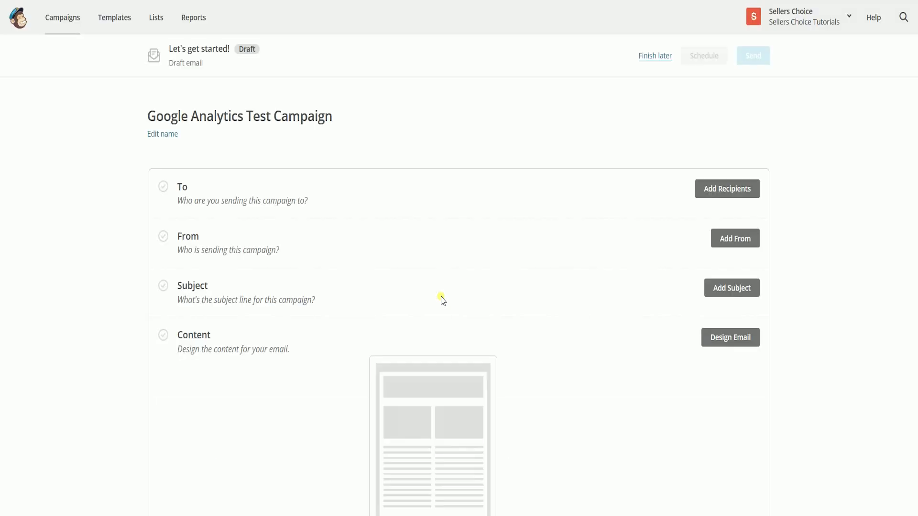
Step: Enable Google Analytics link tracking in Settings & Tracking, titled EMAIL_CAMPAIGN_2018_05_29_10_26
{"action": "scroll", "coordinate": [443, 300], "scroll_direction": "down", "scroll_amount": 7}
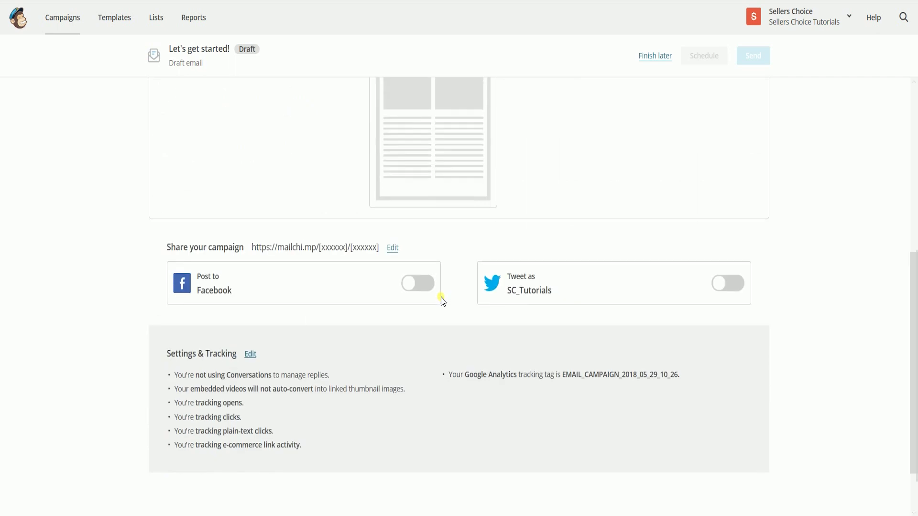
{"action": "scroll", "coordinate": [444, 329], "scroll_direction": "down", "scroll_amount": 2}
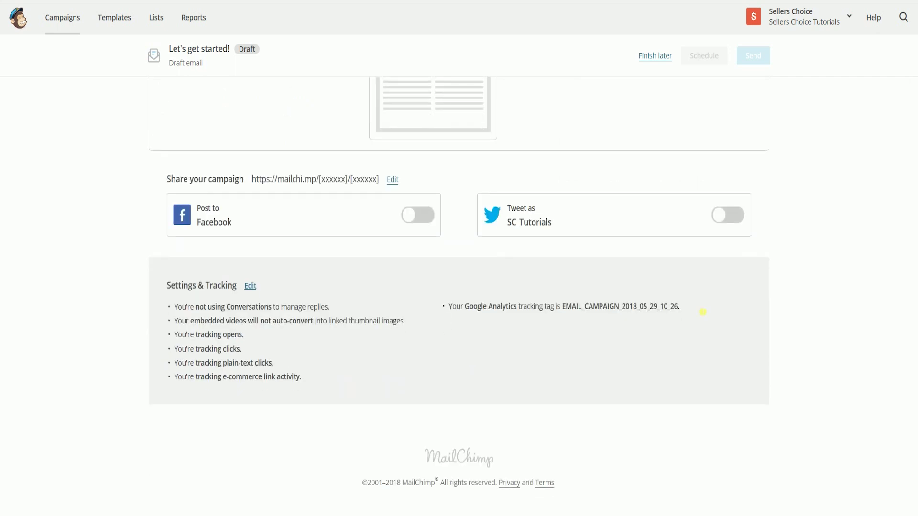
{"action": "left_click", "coordinate": [251, 286]}
{"action": "scroll", "coordinate": [469, 371], "scroll_direction": "down", "scroll_amount": 3}
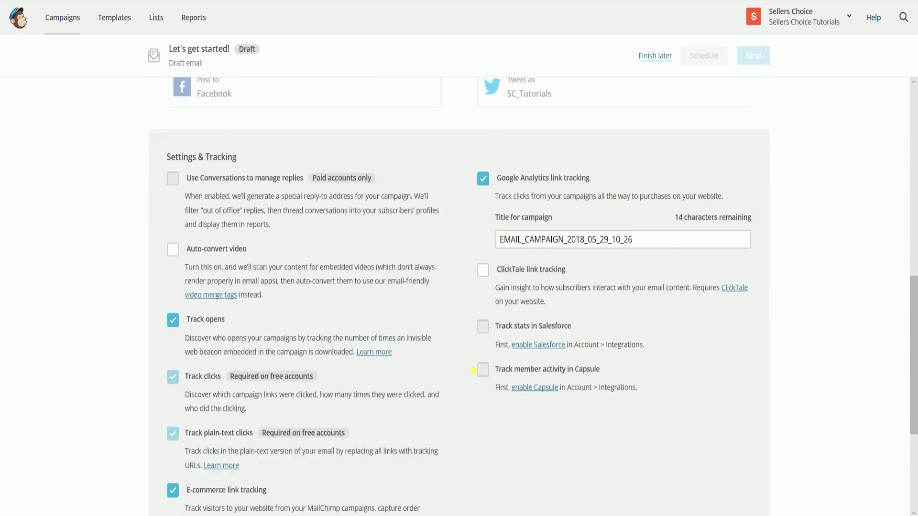
{"action": "scroll", "coordinate": [469, 371], "scroll_direction": "down", "scroll_amount": 2}
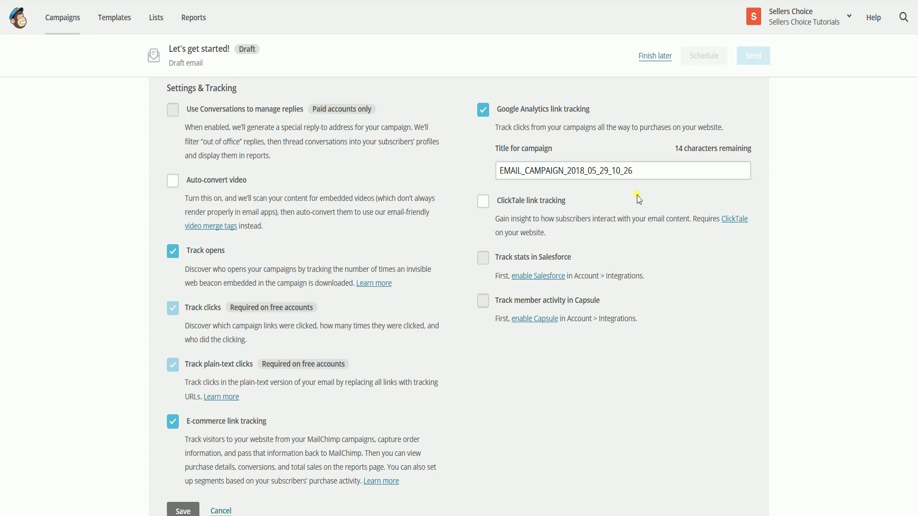
{"action": "scroll", "coordinate": [636, 196], "scroll_direction": "down", "scroll_amount": 3}
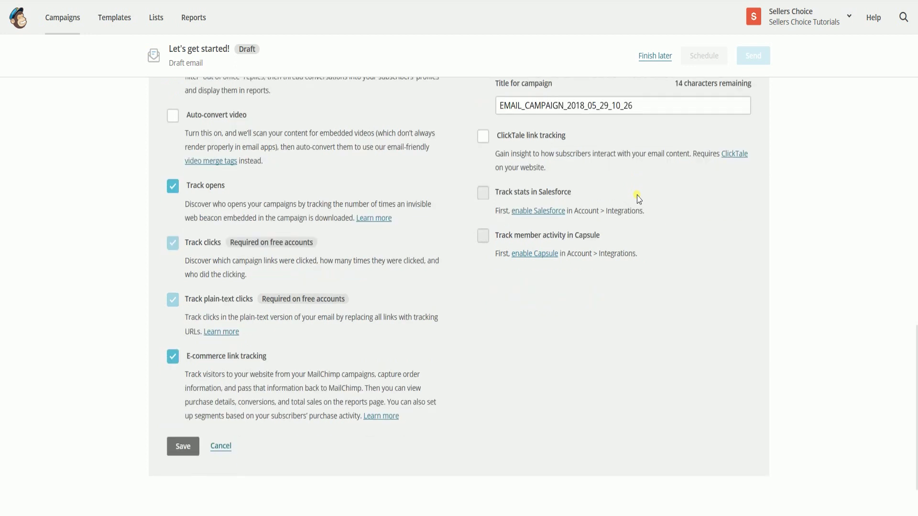
{"action": "scroll", "coordinate": [638, 199], "scroll_direction": "up", "scroll_amount": 3}
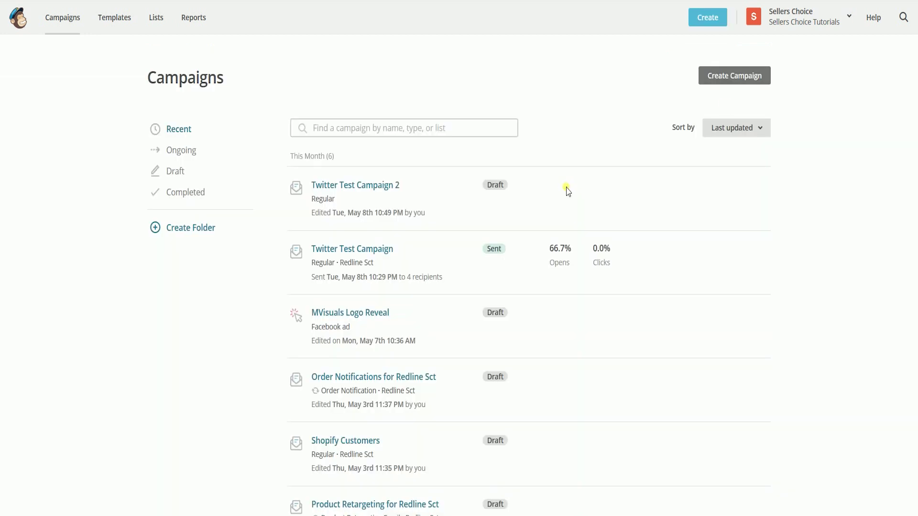
Step: Create an automated 'Say happy birthday' email workflow
{"action": "left_click", "coordinate": [734, 75]}
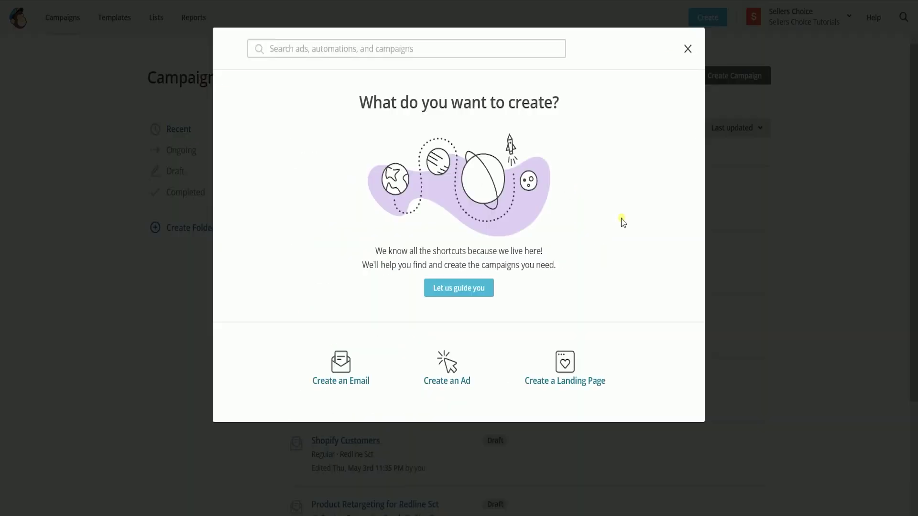
{"action": "left_click", "coordinate": [340, 370]}
{"action": "left_click", "coordinate": [429, 91]}
{"action": "left_click", "coordinate": [456, 224]}
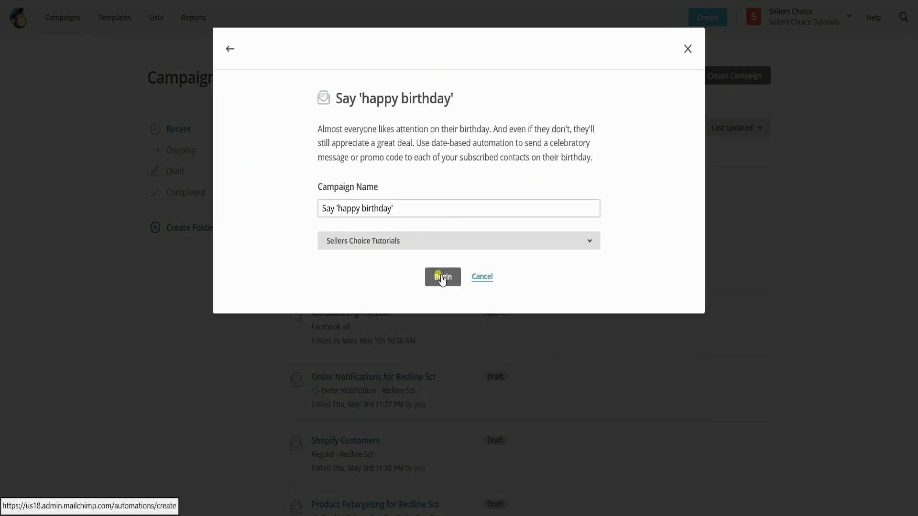
{"action": "left_click", "coordinate": [439, 277]}
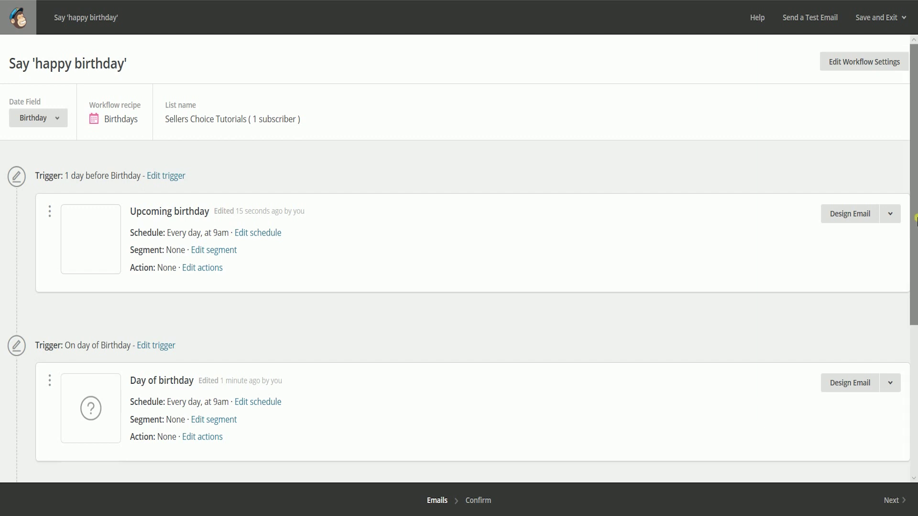
Step: Turn on Google Analytics link tracking in the workflow settings, titled AUTOMATION__0
{"action": "left_click", "coordinate": [842, 63]}
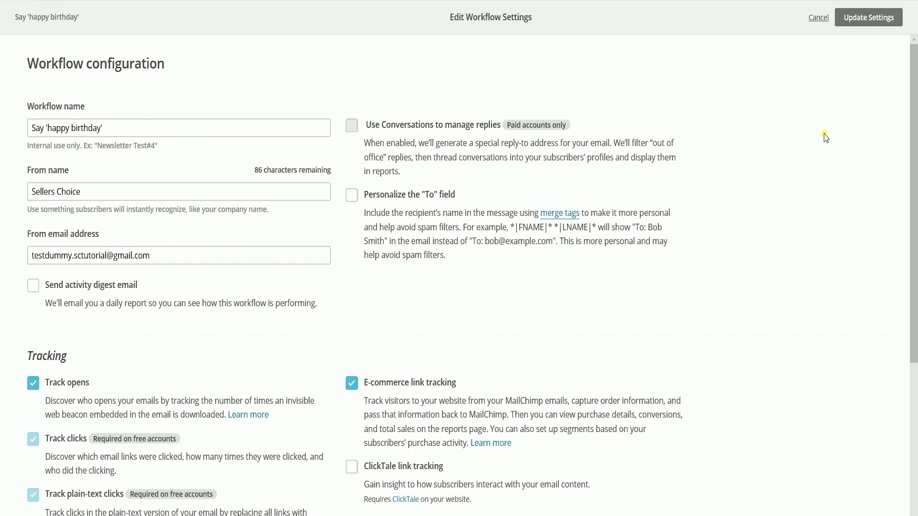
{"action": "scroll", "coordinate": [826, 137], "scroll_direction": "down", "scroll_amount": 5}
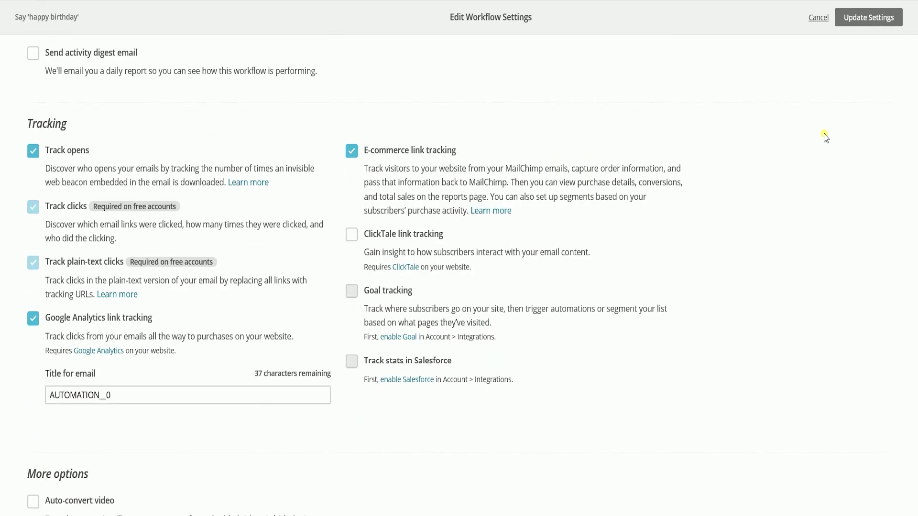
{"action": "scroll", "coordinate": [826, 137], "scroll_direction": "down", "scroll_amount": 1}
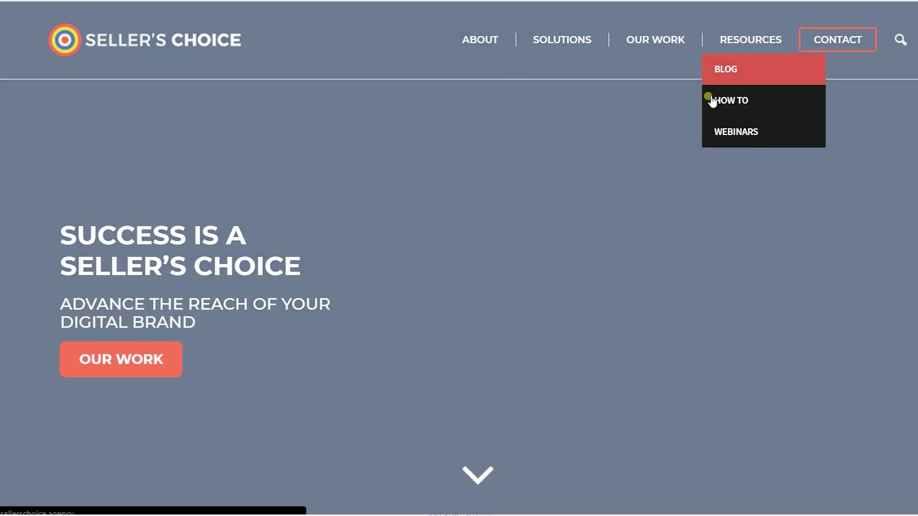
Step: Browse the Resources How To and Webinars pages on the Seller's Choice site
{"action": "left_click", "coordinate": [710, 100]}
{"action": "scroll", "coordinate": [705, 163], "scroll_direction": "down", "scroll_amount": 6}
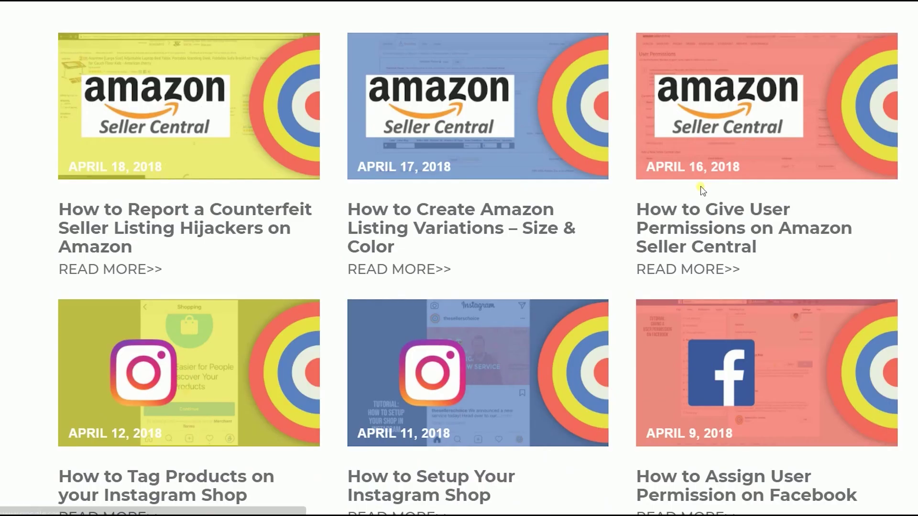
{"action": "scroll", "coordinate": [741, 119], "scroll_direction": "up", "scroll_amount": 6}
{"action": "mouse_move", "coordinate": [751, 40]}
{"action": "left_click", "coordinate": [744, 130]}
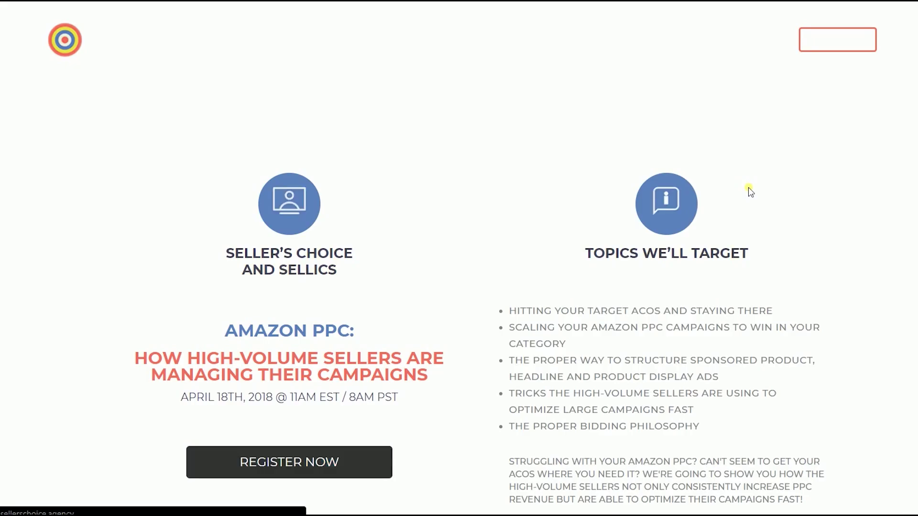
{"action": "scroll", "coordinate": [750, 191], "scroll_direction": "down", "scroll_amount": 5}
{"action": "scroll", "coordinate": [717, 186], "scroll_direction": "up", "scroll_amount": 5}
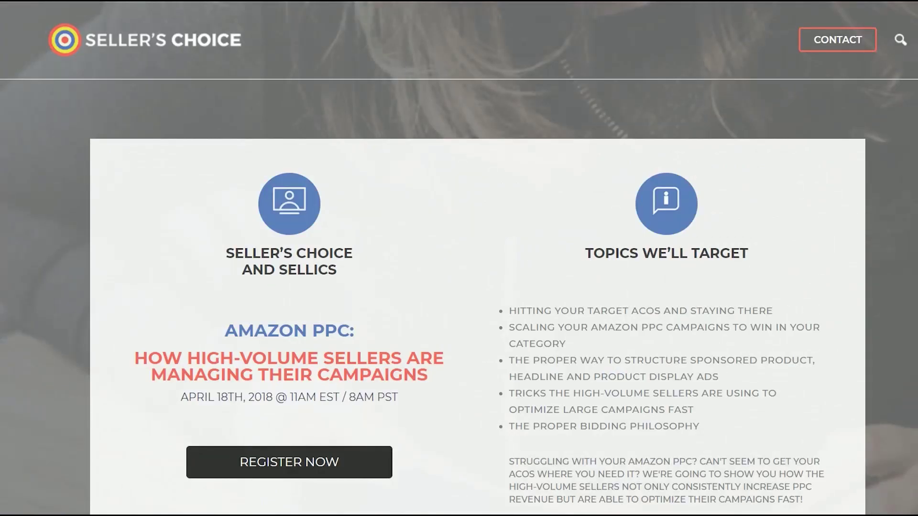
Step: Return to How To, then open Resources > Blog and skim its latest posts
{"action": "key", "text": "alt+Left"}
{"action": "mouse_move", "coordinate": [742, 47]}
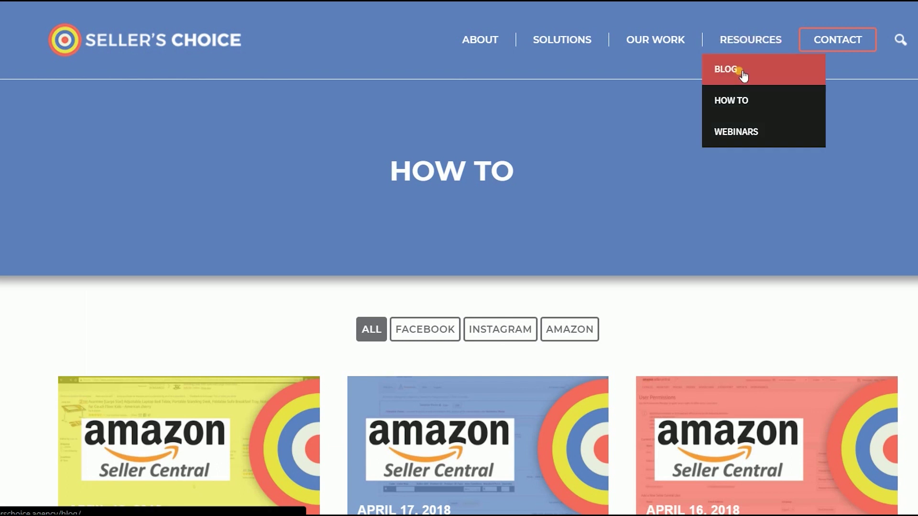
{"action": "left_click", "coordinate": [743, 83]}
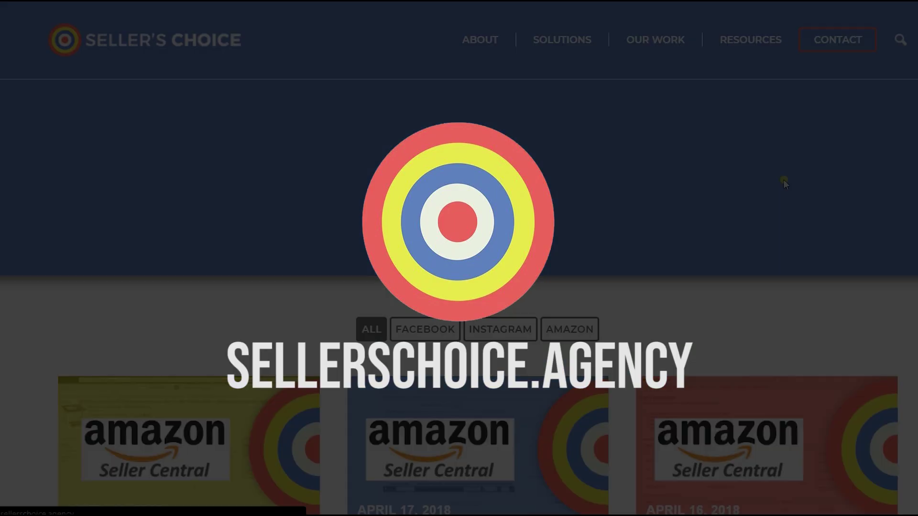
{"action": "scroll", "coordinate": [784, 179], "scroll_direction": "down", "scroll_amount": 10}
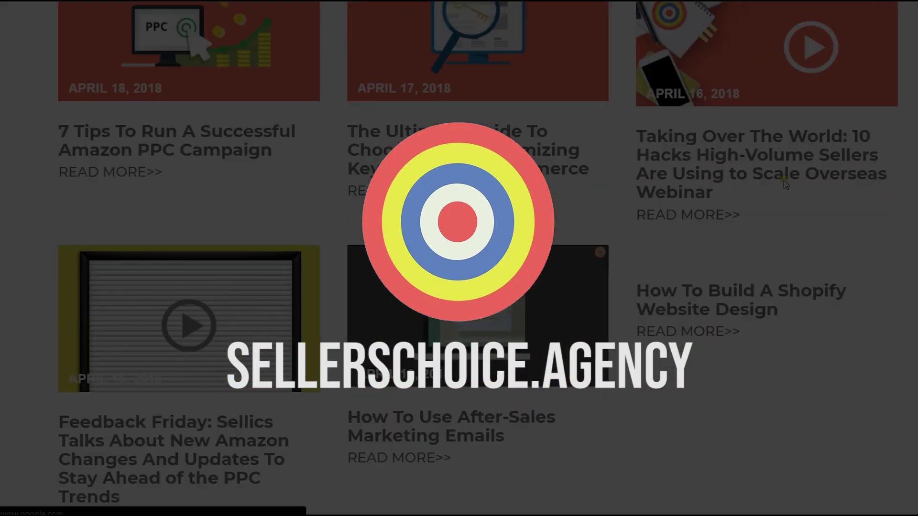
{"action": "scroll", "coordinate": [785, 183], "scroll_direction": "up", "scroll_amount": 10}
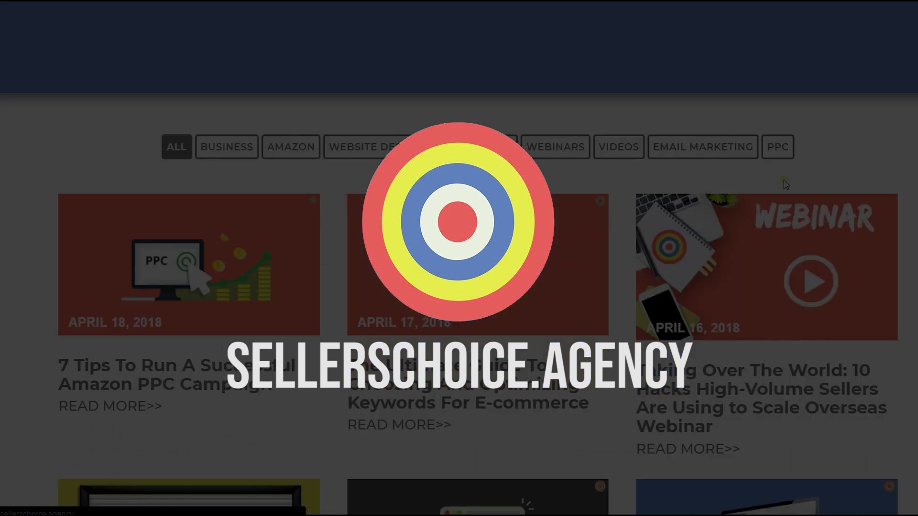